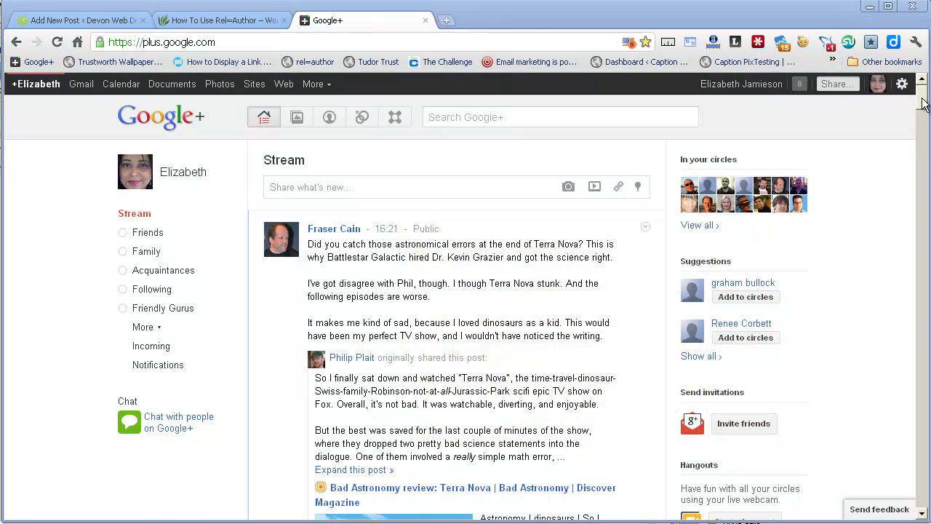
drag(922, 104, 926, 191)
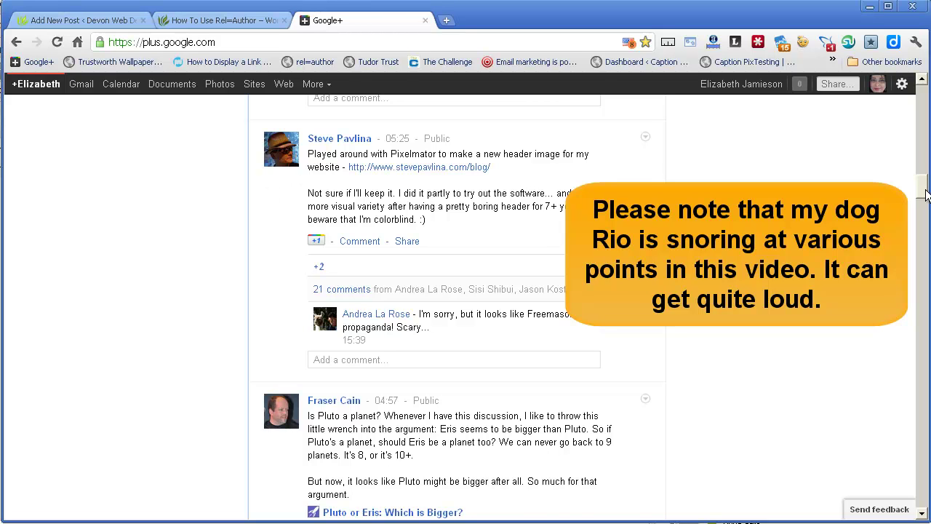
drag(924, 198, 926, 291)
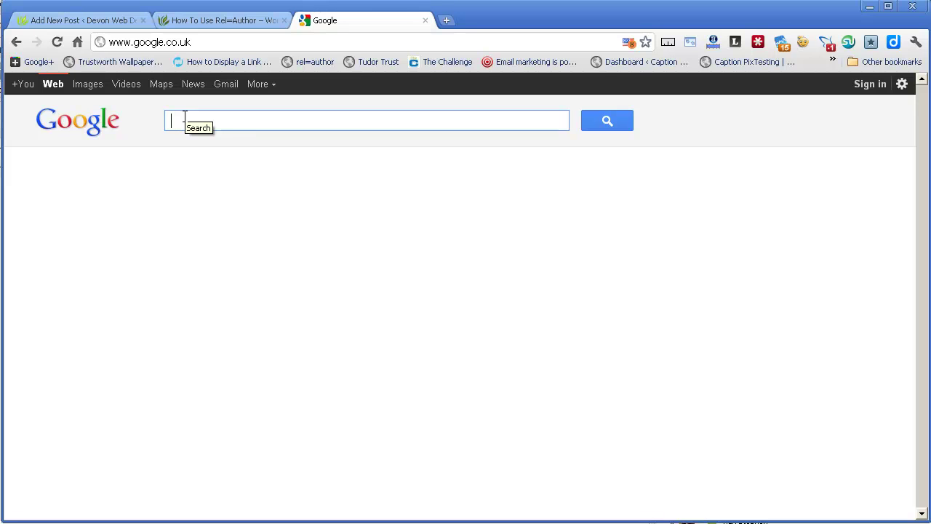
- Search Google for "google+", open the Google+ site and sign in
text(google+)
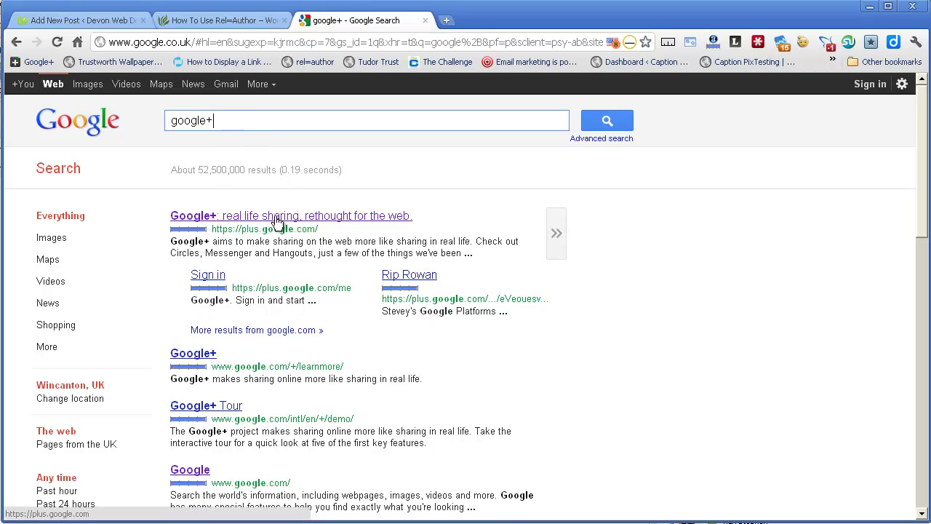
click(249, 217)
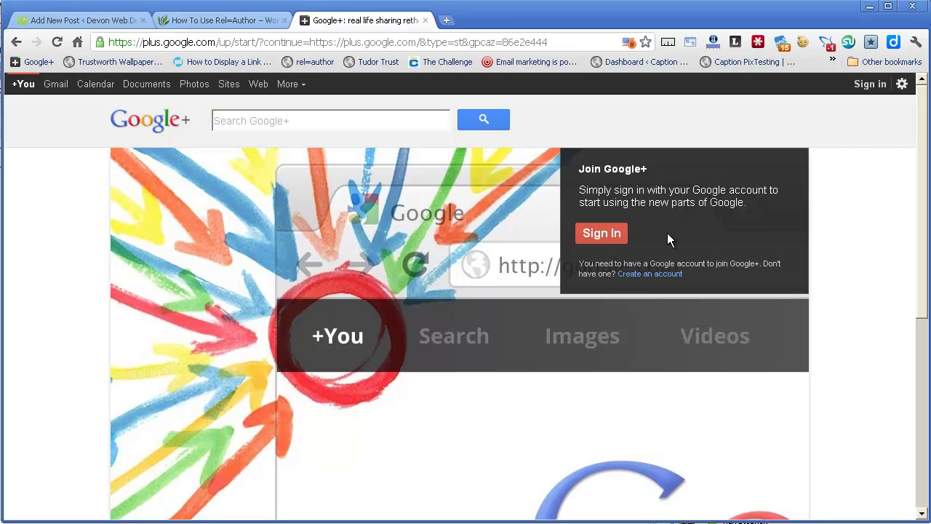
click(593, 231)
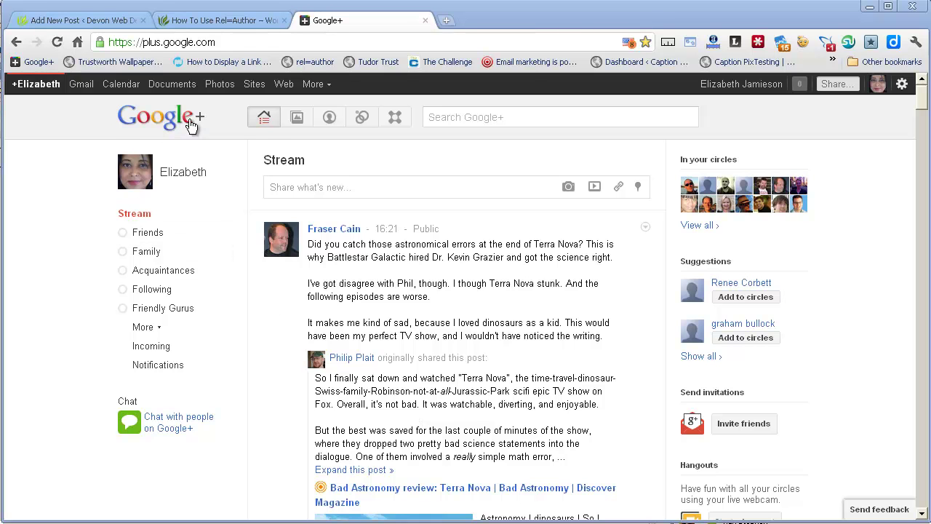
- Open your own Google+ profile page and put it into editing mode
click(331, 123)
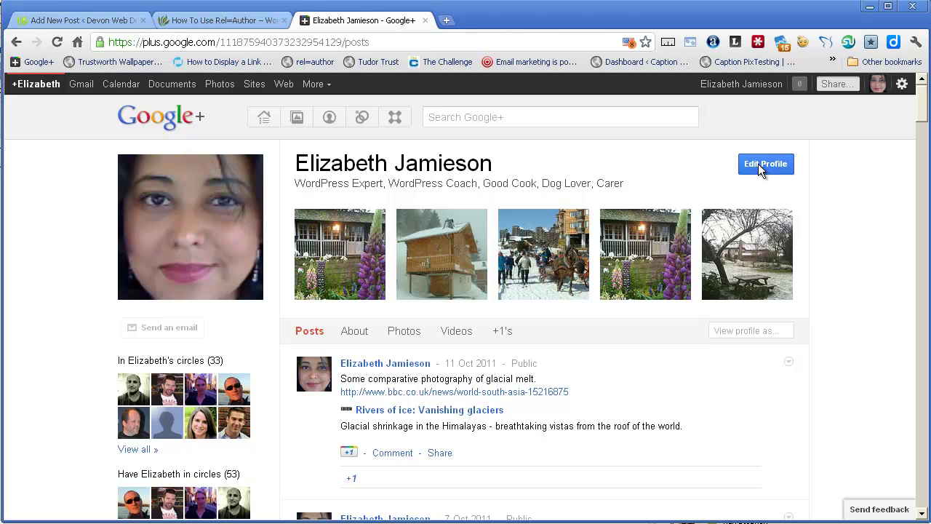
click(758, 164)
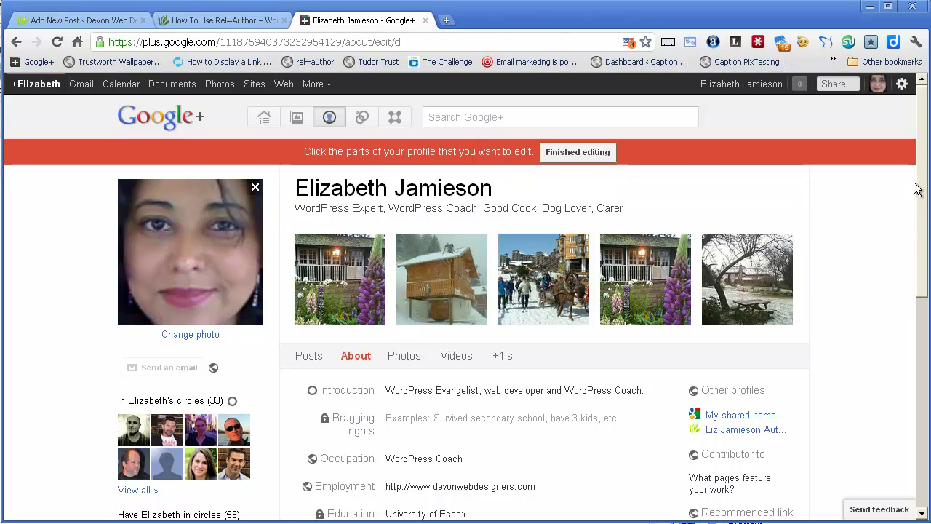
drag(923, 195, 924, 201)
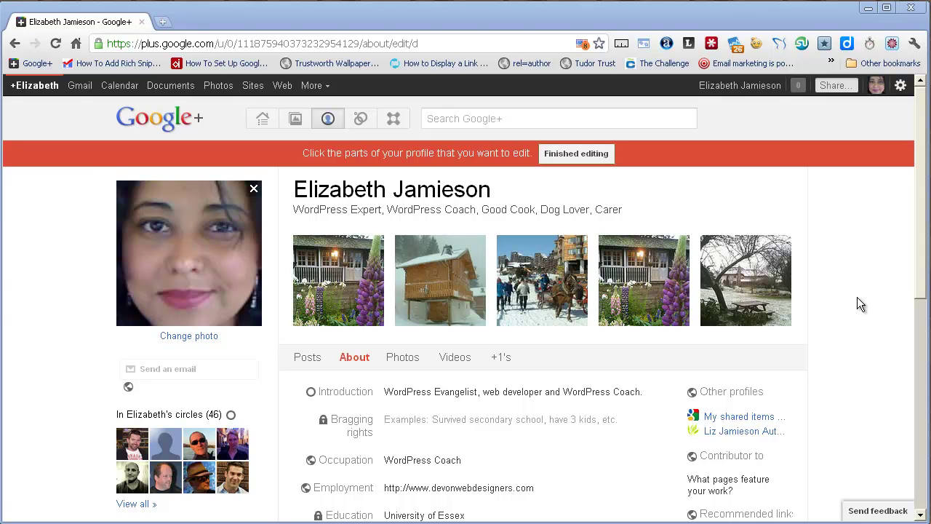
click(754, 464)
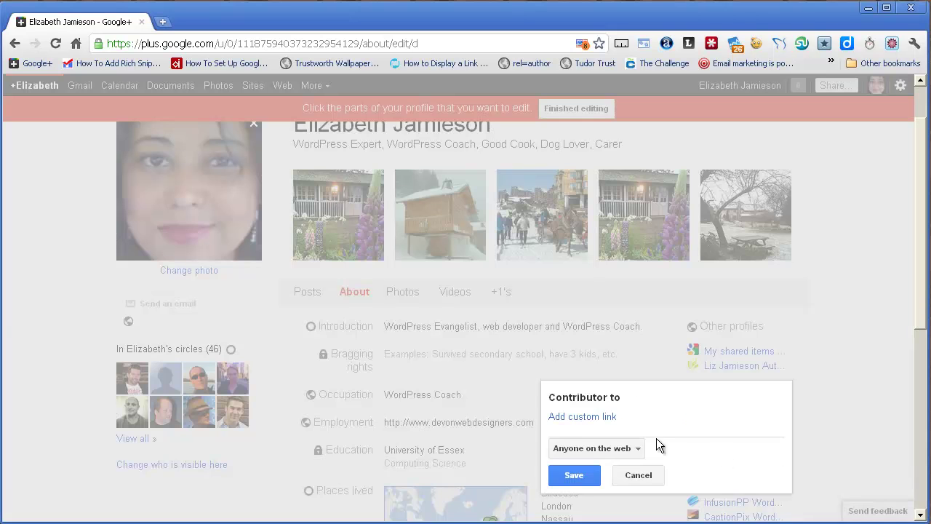
click(589, 416)
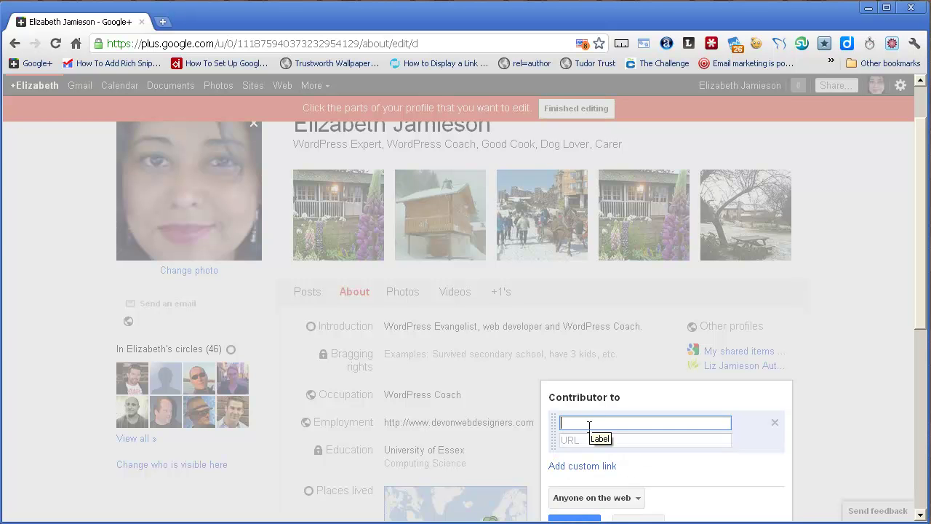
text(http://www.devonwebdesigners.com)
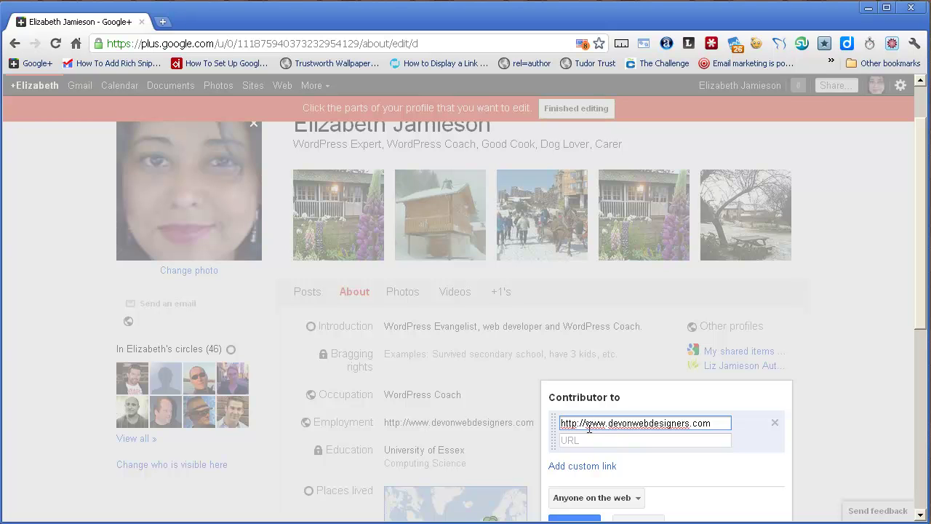
drag(712, 422, 559, 422)
key(ctrl+x)
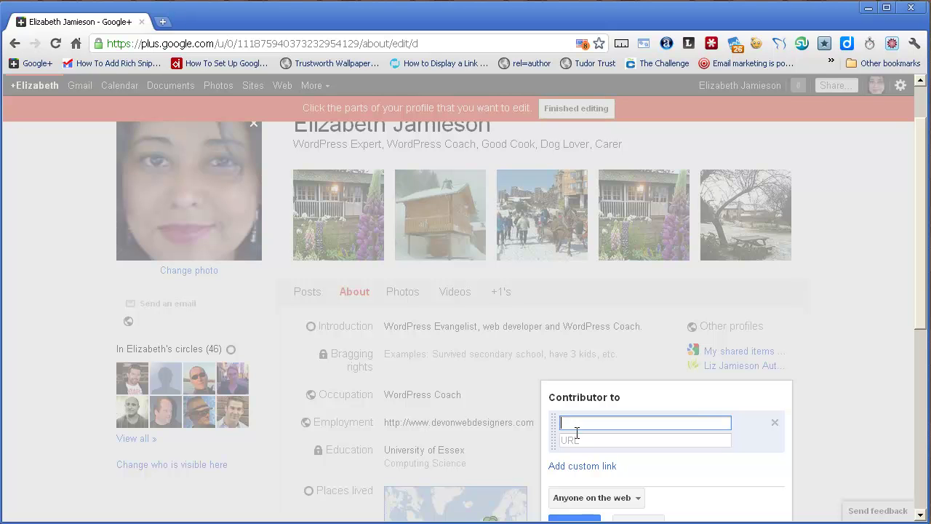
click(580, 441)
key(ctrl+v)
click(582, 420)
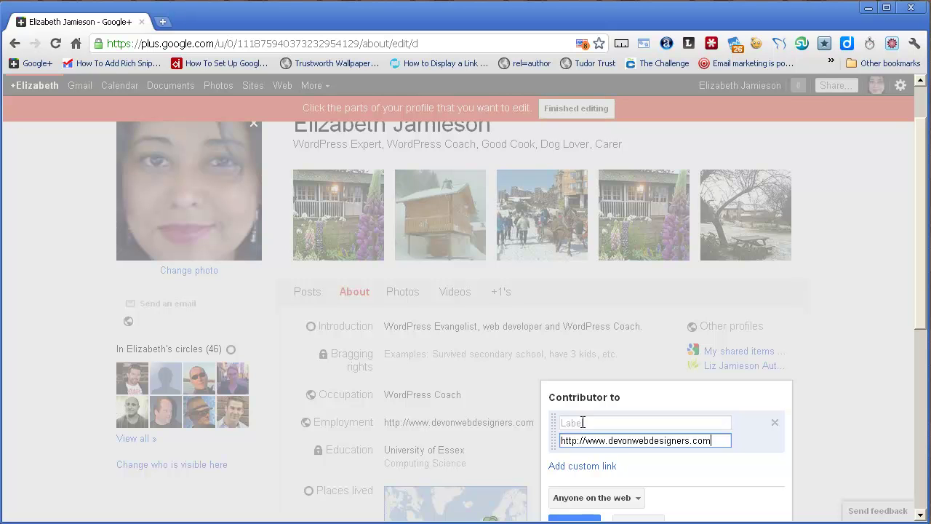
text(Devon)
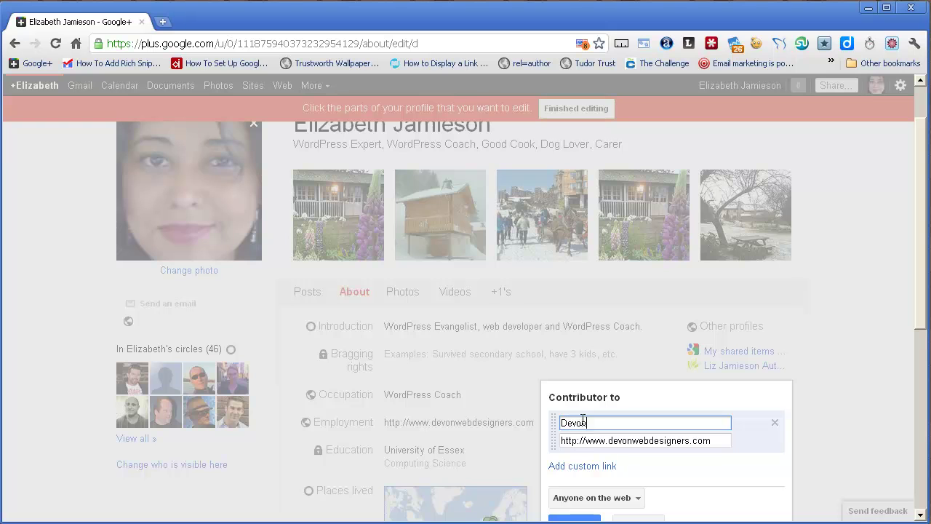
text( Web Designers)
click(589, 469)
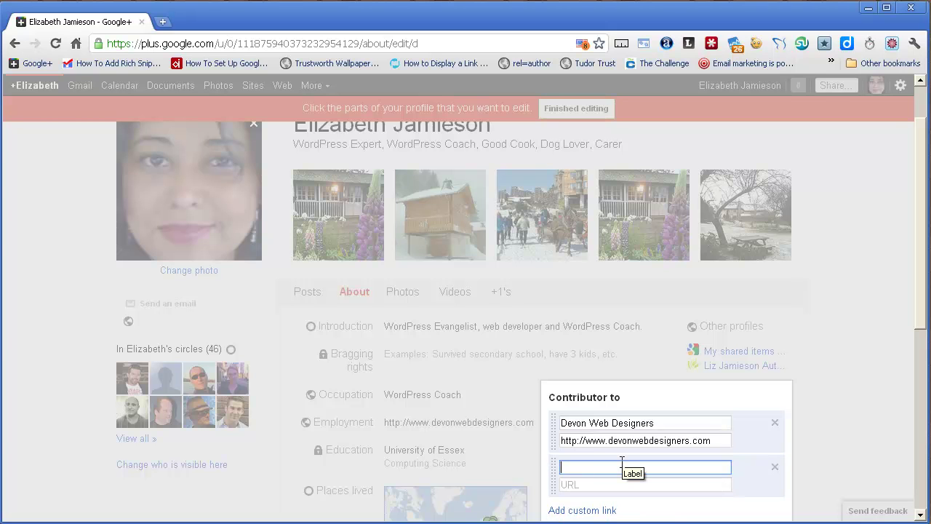
text(Caption Pix)
click(604, 485)
text(http://www.captionpix.com)
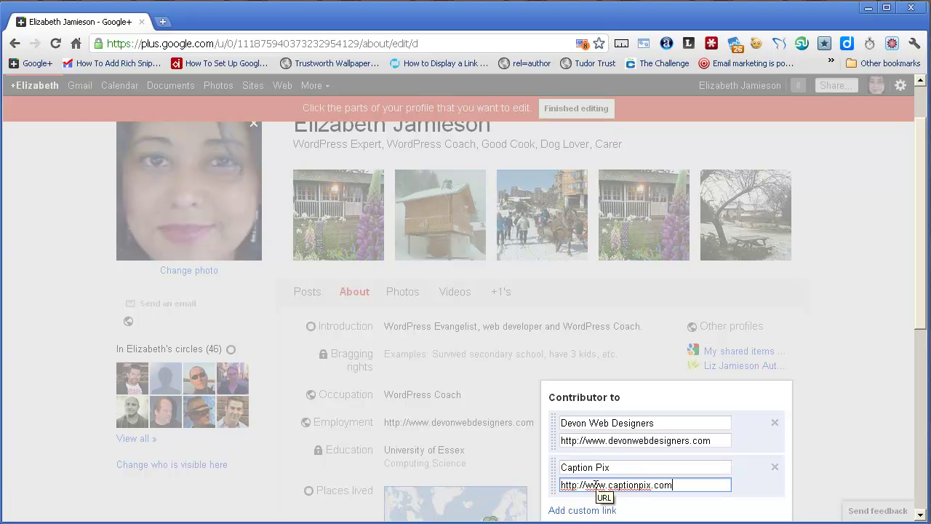
click(837, 465)
drag(925, 311, 923, 362)
click(596, 486)
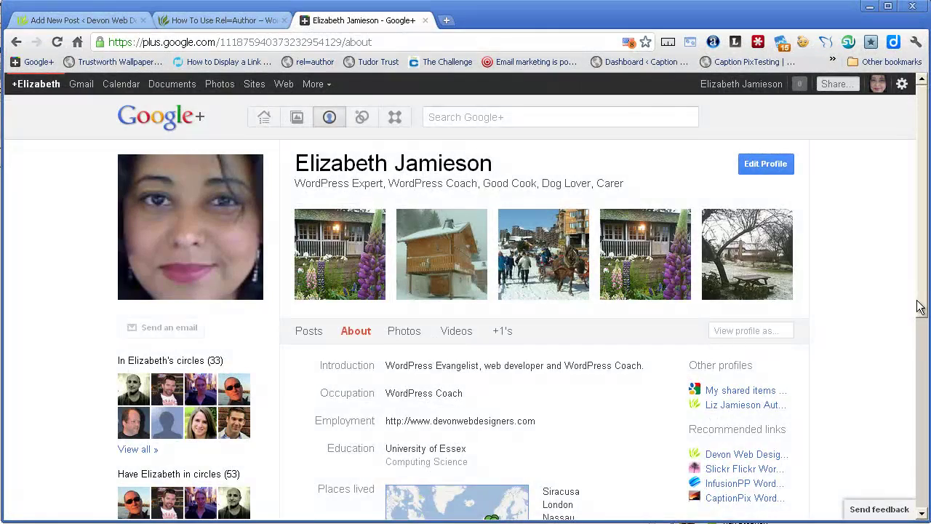
- Review the Google+ profile's About details and open its +1's section
drag(922, 308, 923, 341)
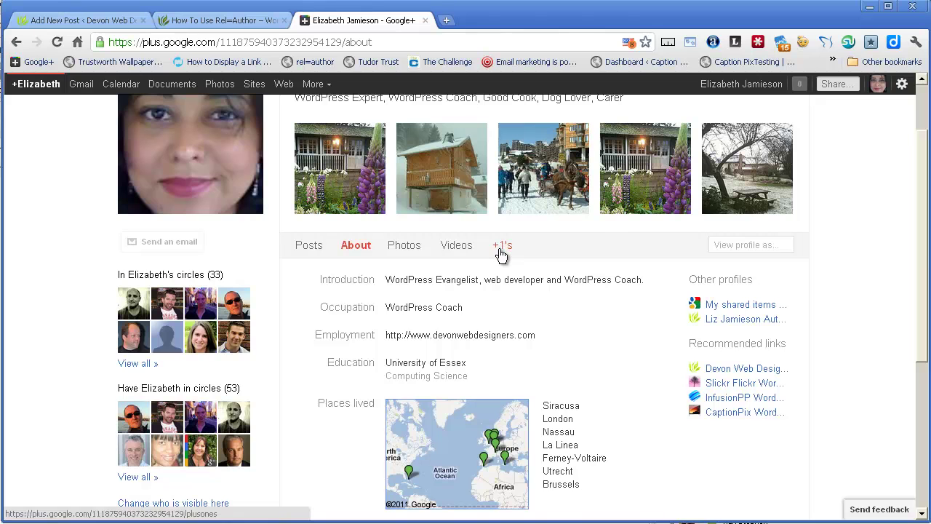
scroll(925, 256, up, 3)
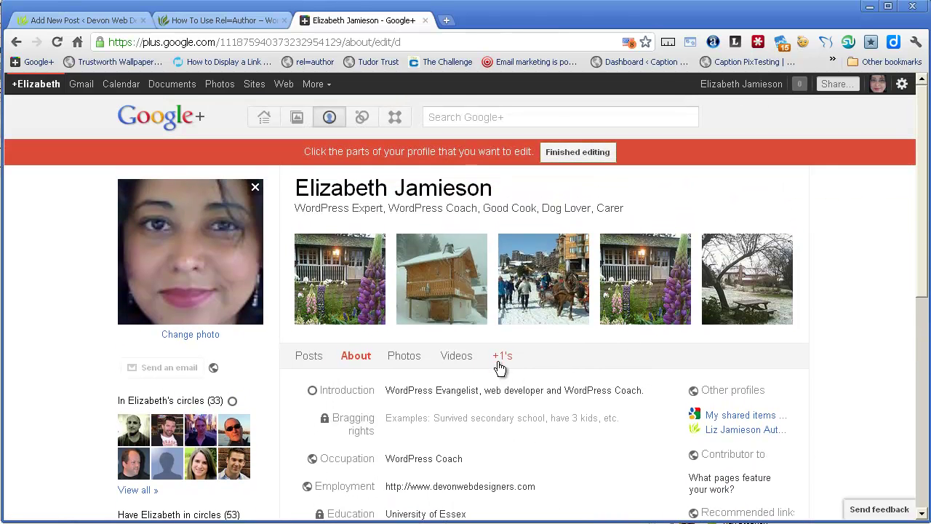
click(500, 357)
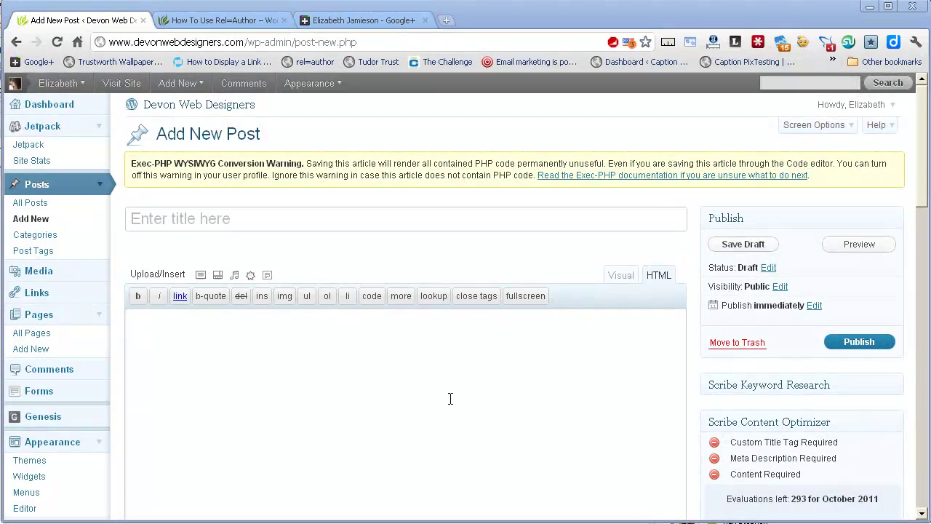
- Open your own user profile in the Devon Web Designers WordPress admin and go to the Biographical Info
drag(921, 177, 925, 273)
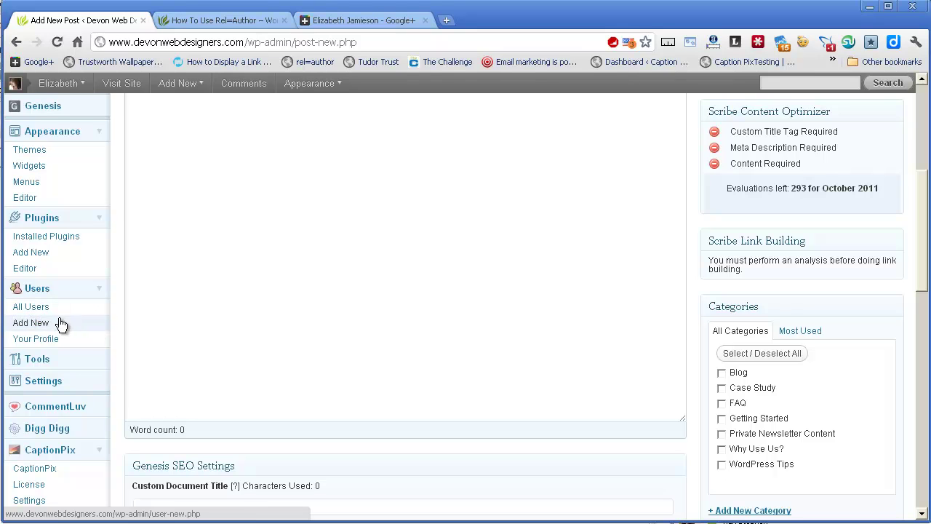
click(41, 339)
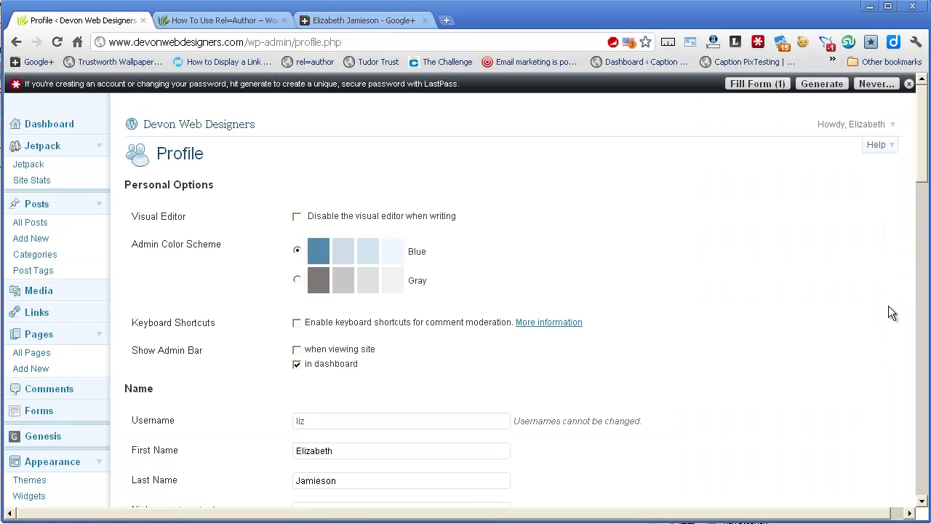
drag(921, 184, 921, 299)
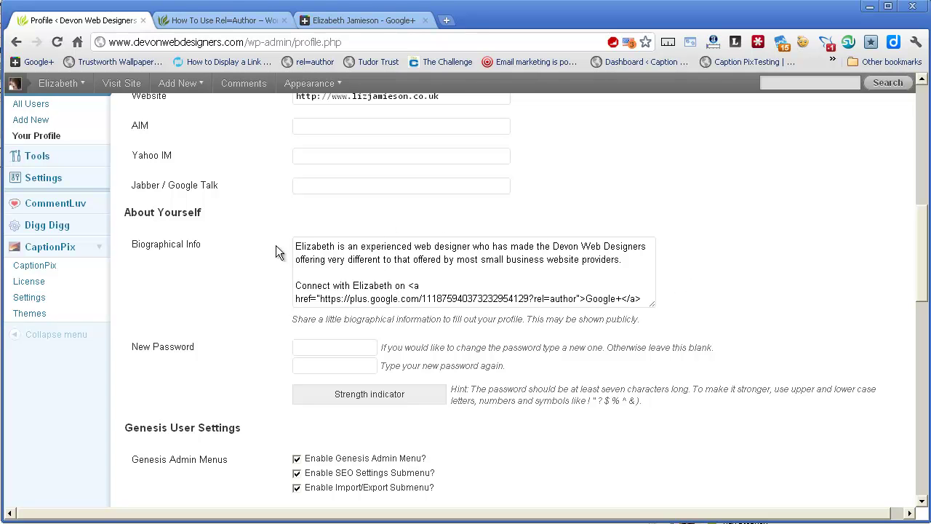
- Examine the Biographical Info text, from its introduction and connect wording to the Google+ profile address inside the link
drag(622, 260, 294, 246)
click(374, 225)
drag(296, 288, 409, 288)
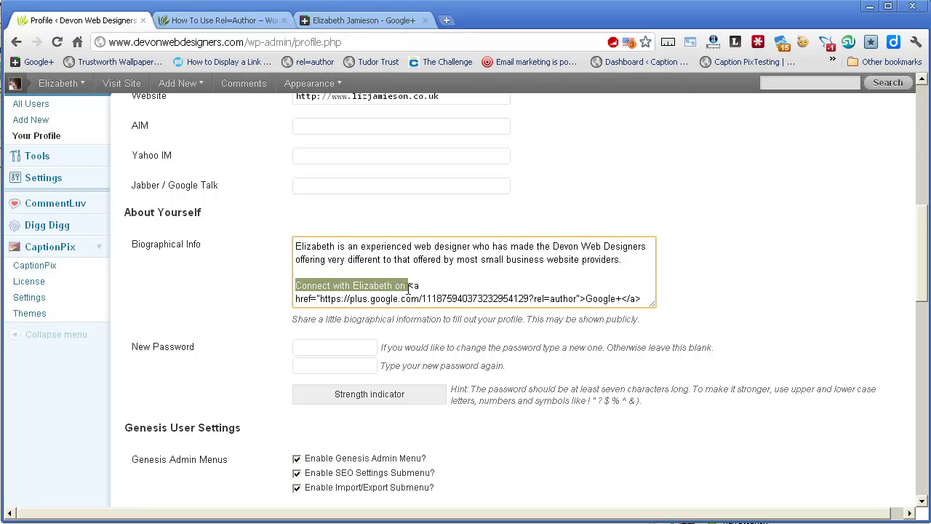
click(409, 288)
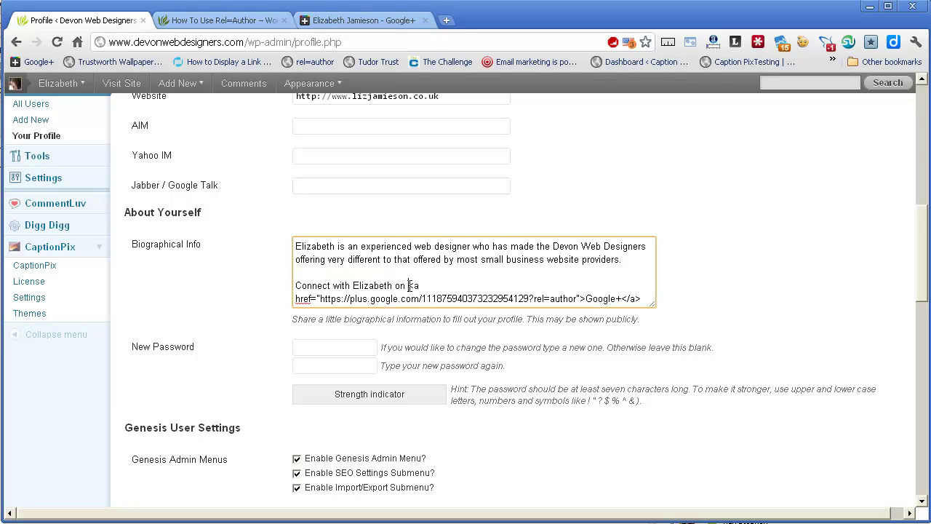
drag(409, 286, 411, 298)
click(320, 299)
drag(320, 299, 519, 318)
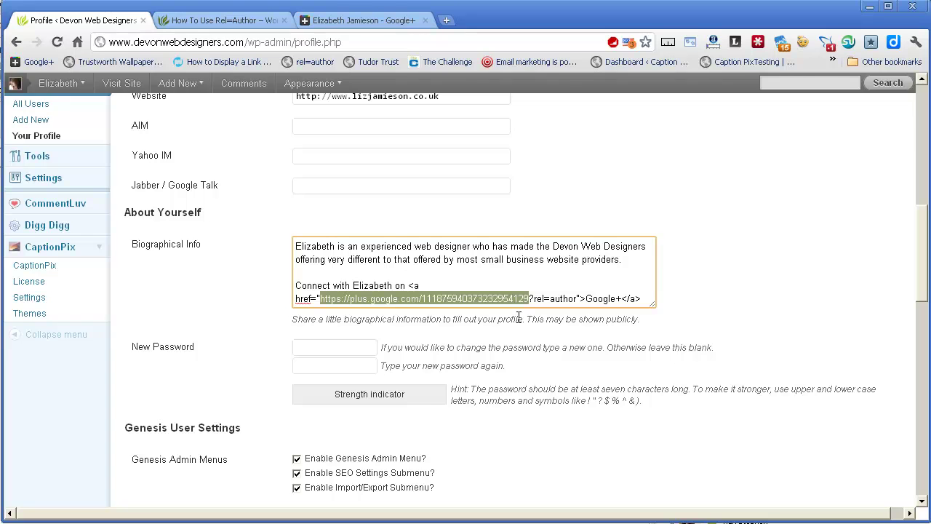
- Switch to the Google+ profile, open its About page and select the profile address without the trailing /about
click(363, 20)
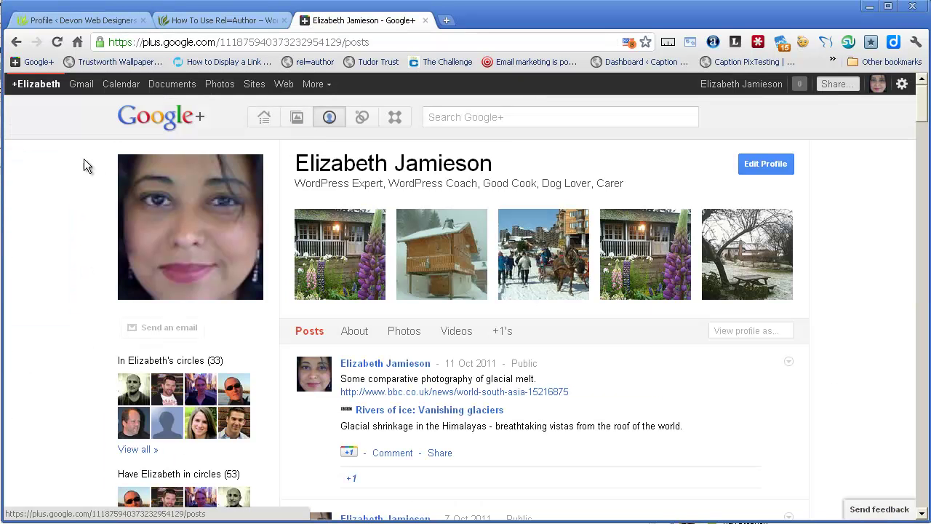
click(329, 119)
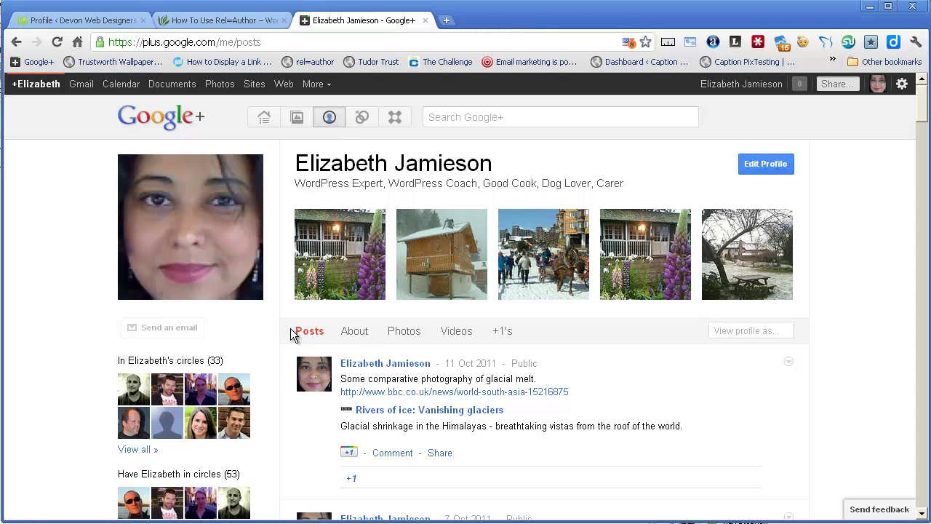
click(356, 332)
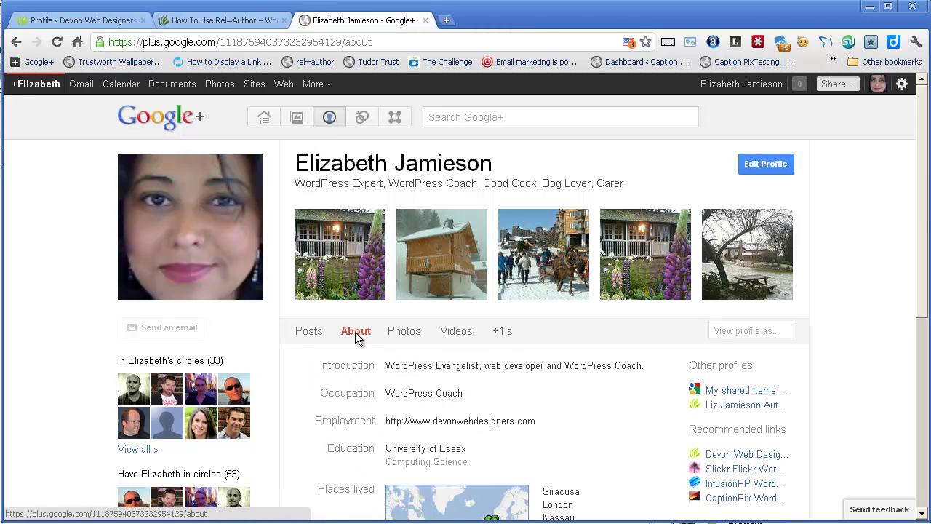
click(114, 42)
key(Return)
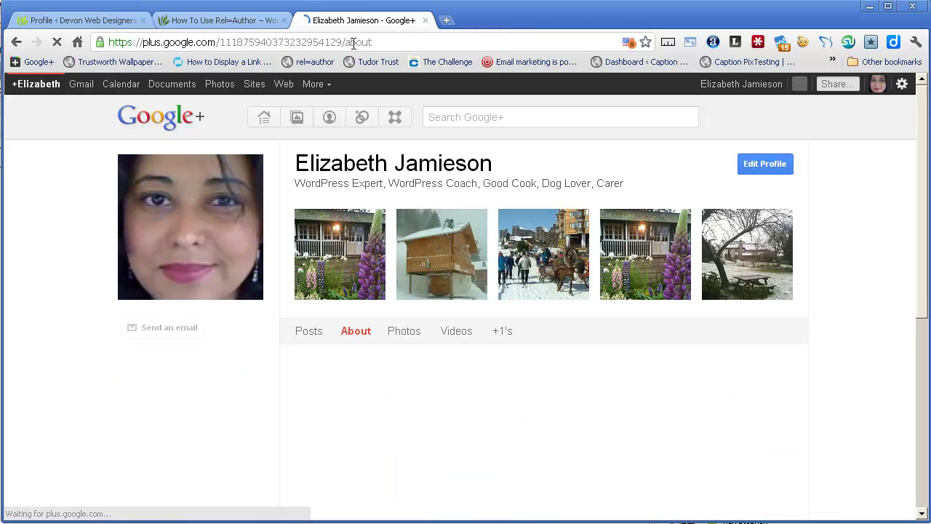
drag(342, 42, 109, 41)
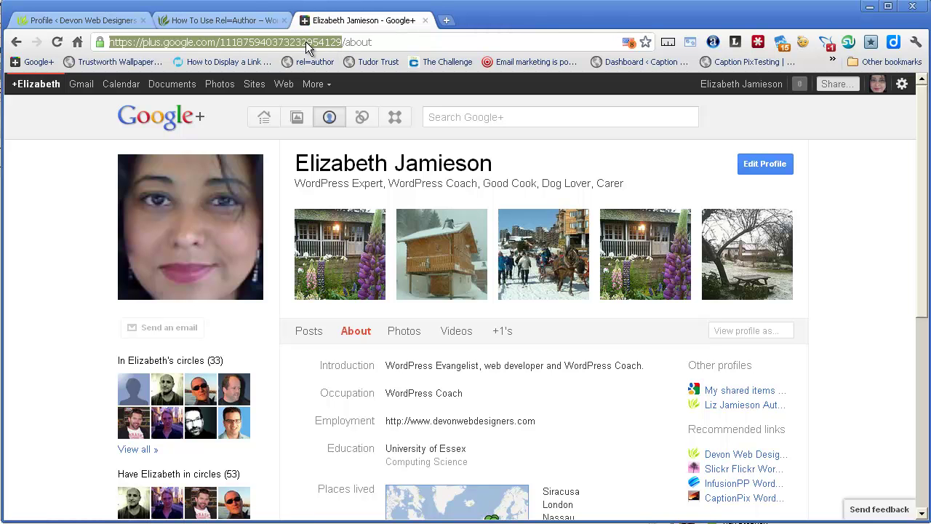
- Return to the WordPress profile and examine the biography link's rel=author parameter and its "Google+" link text
click(115, 20)
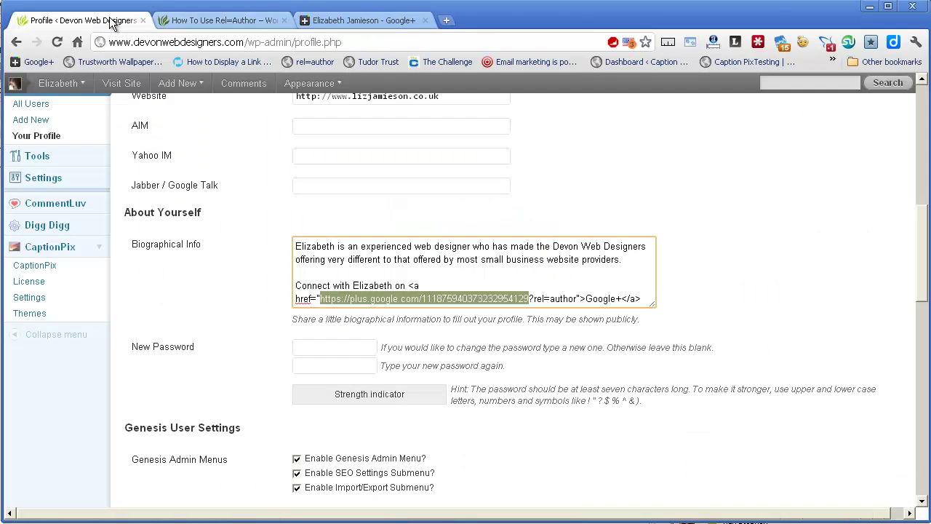
click(489, 280)
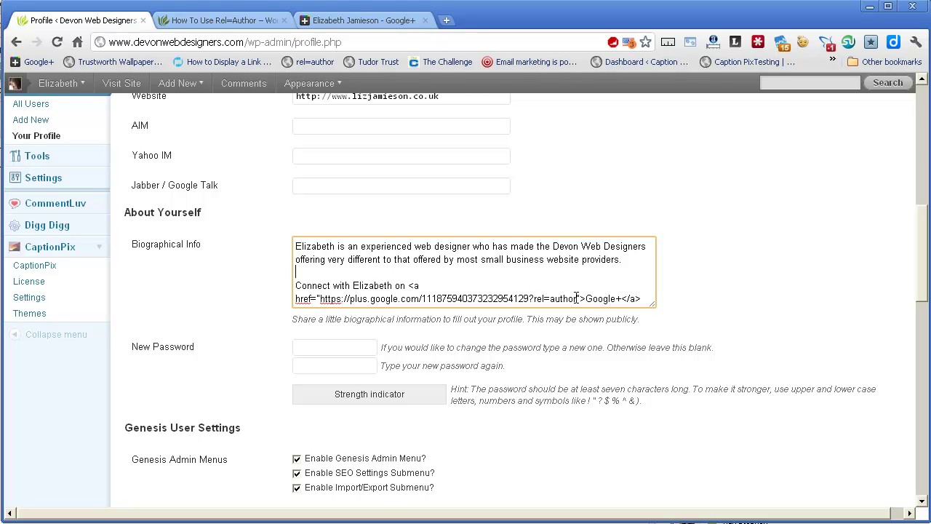
drag(585, 298, 623, 298)
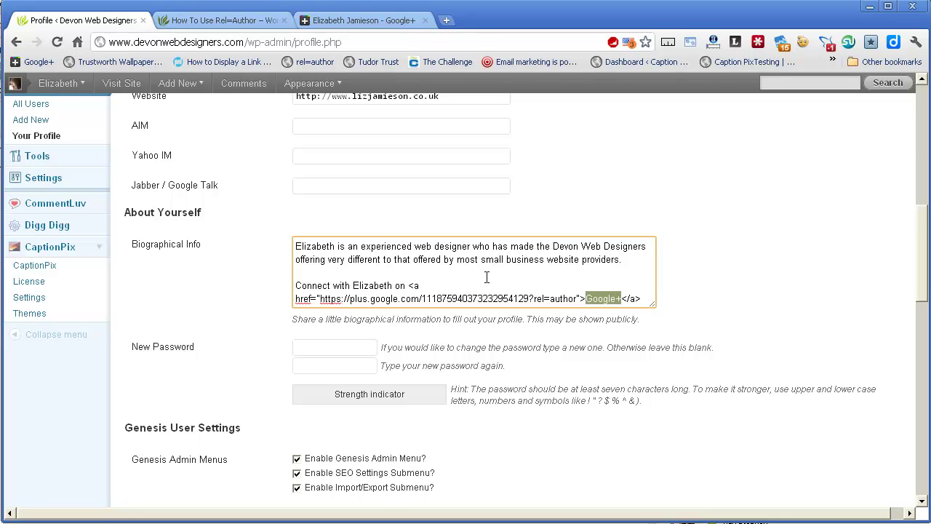
click(534, 283)
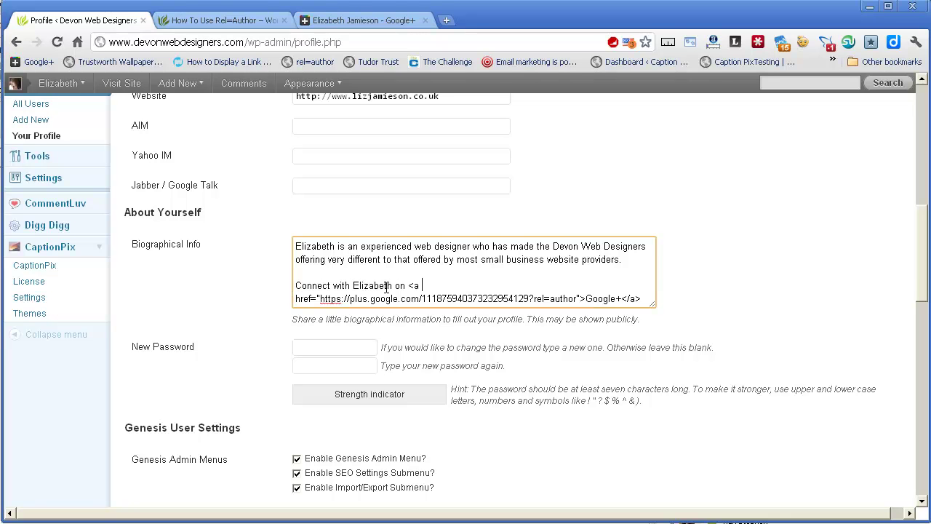
- Examine the "Google+" anchor text in the biography and the Genesis Author Box options further down the profile
double_click(606, 300)
click(604, 299)
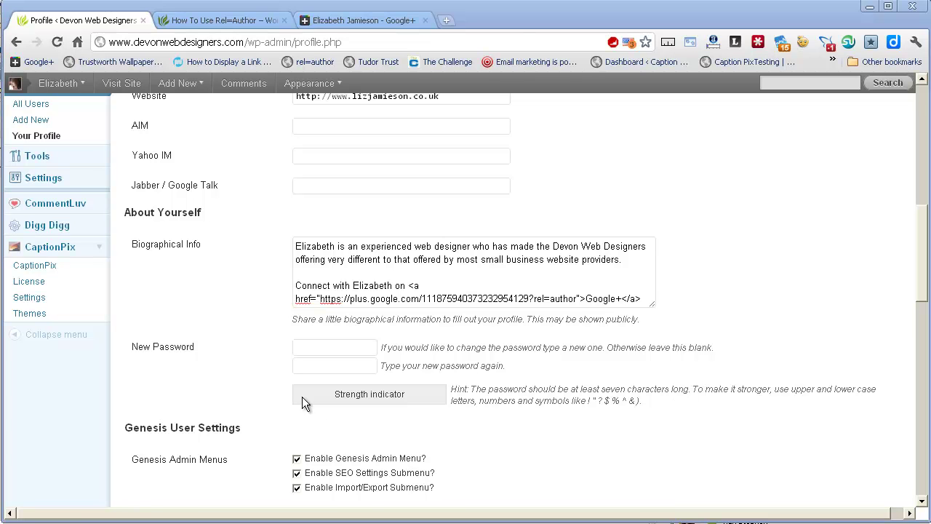
drag(921, 291, 902, 321)
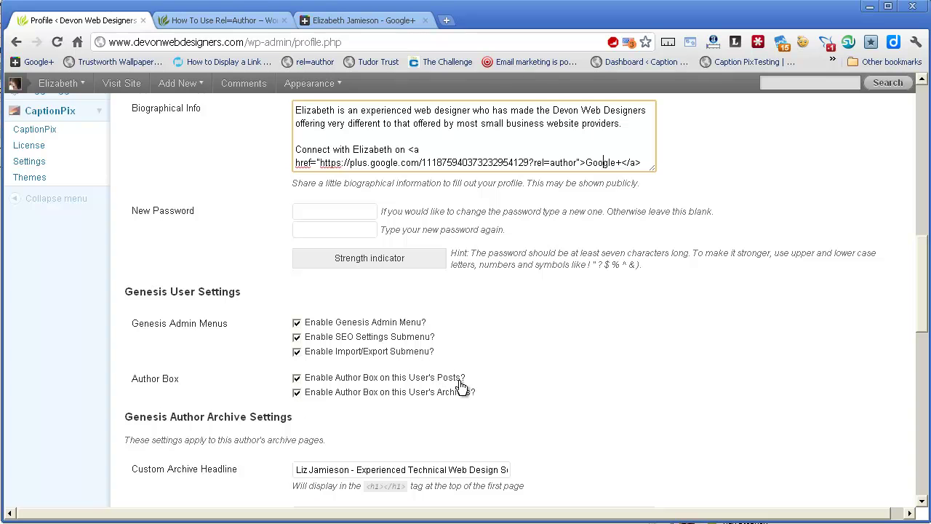
drag(924, 335, 929, 306)
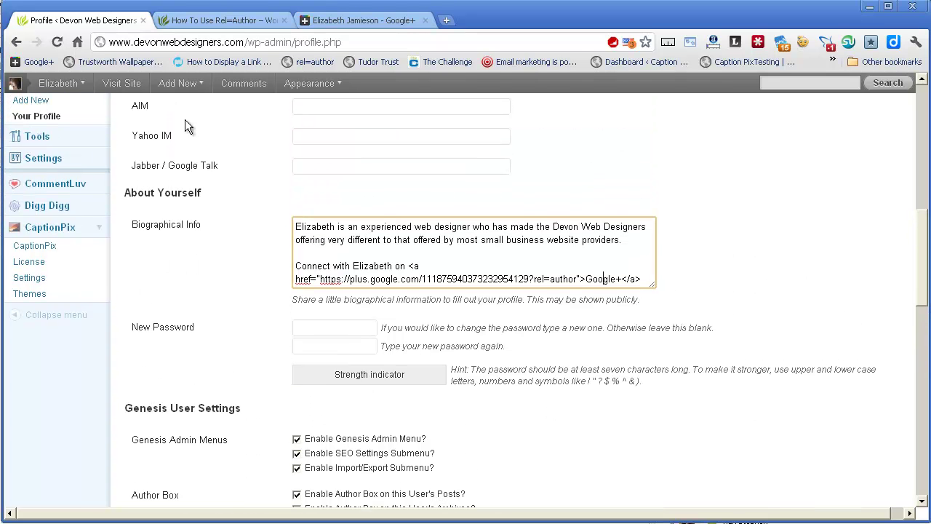
- View the author bio at the end of the "How To Use Rel=Author" post preview and return to the WordPress profile's Author Box options
click(220, 20)
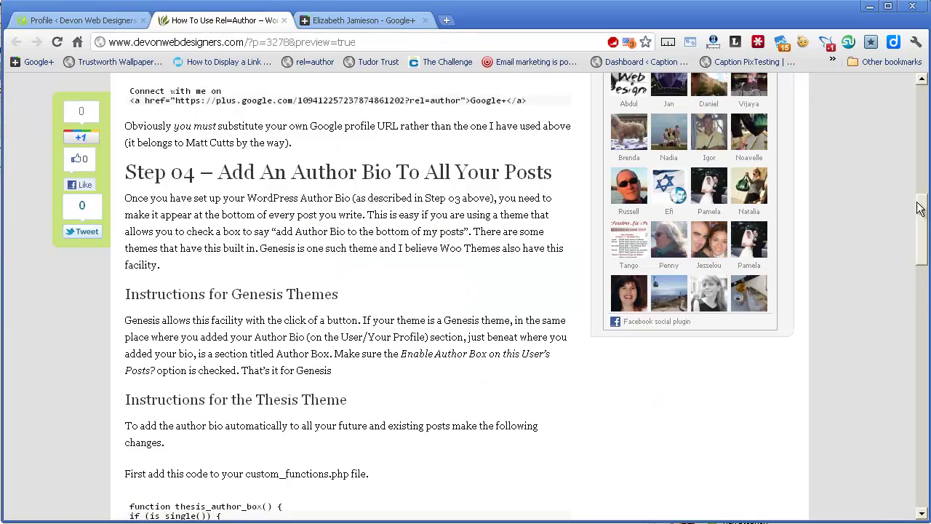
drag(920, 220, 928, 465)
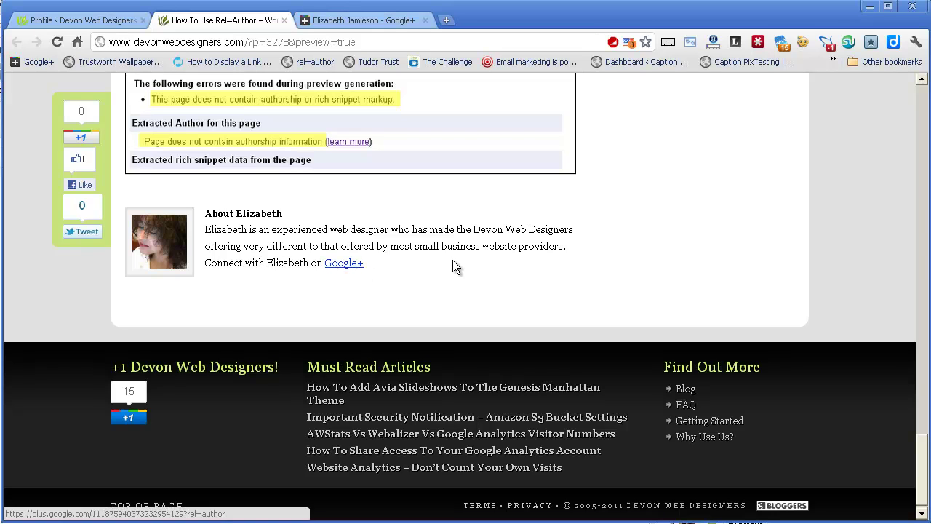
click(84, 21)
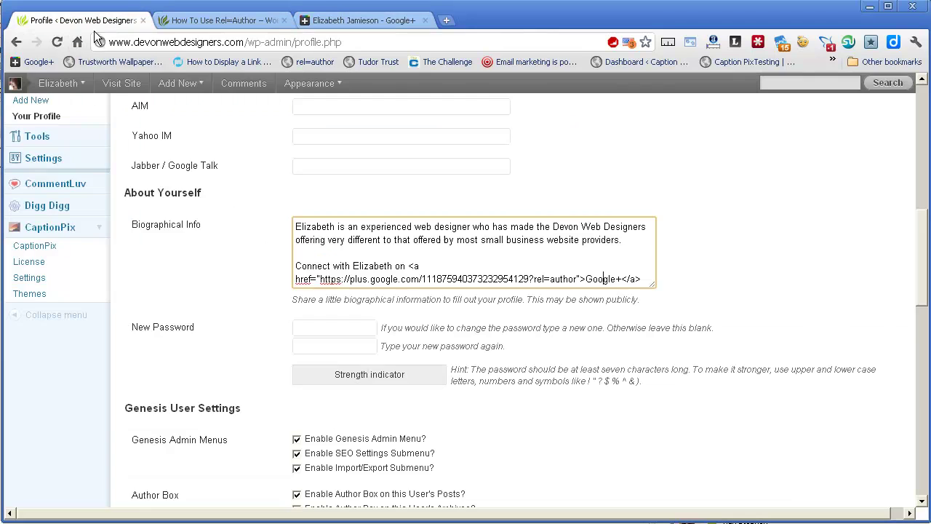
scroll(923, 280, down, 1)
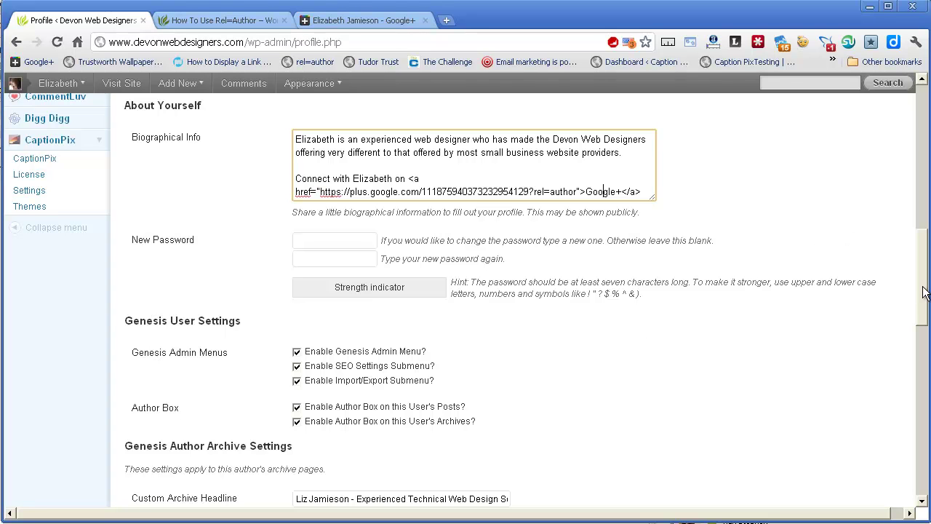
drag(924, 292, 927, 242)
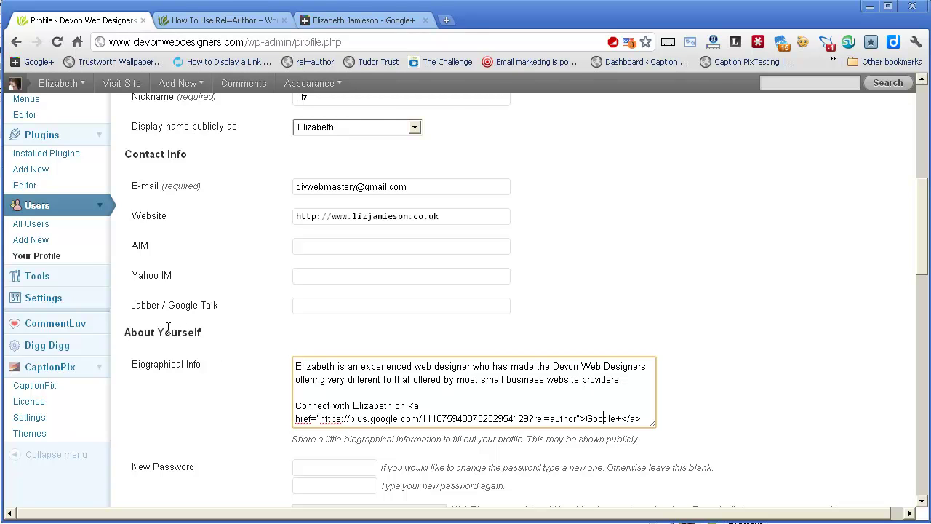
click(825, 357)
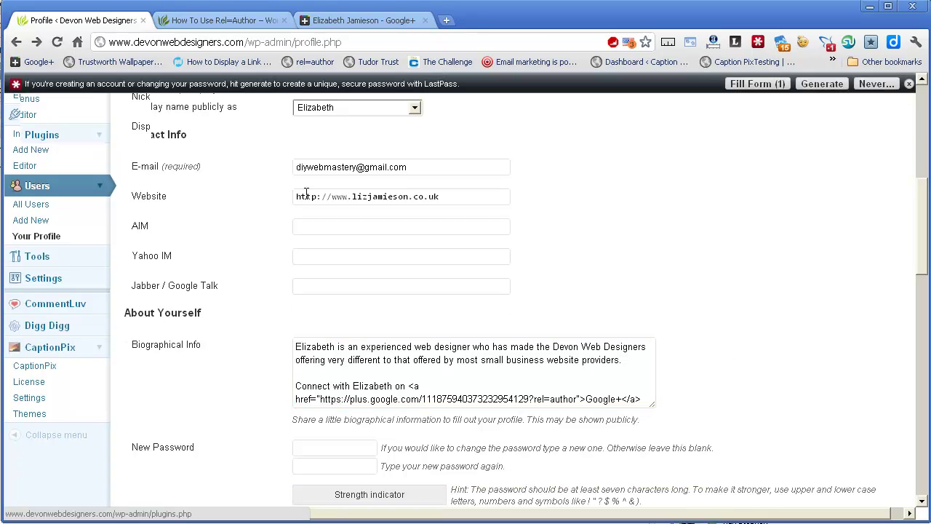
- Search the web for "wp bigraphia" in a new browser tab and open the WP Biographia plugin page on WordPress.org
click(446, 20)
text(wp)
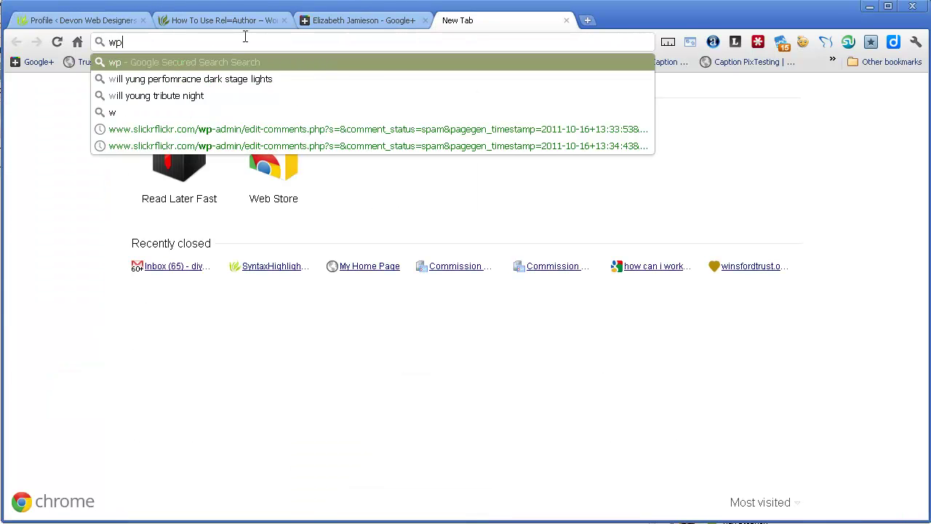
text( bigraphia)
key(Return)
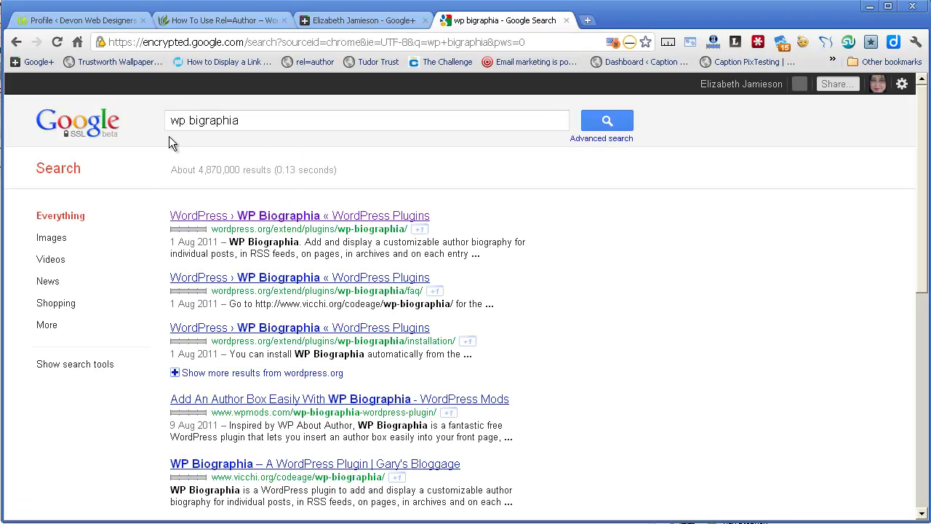
click(250, 215)
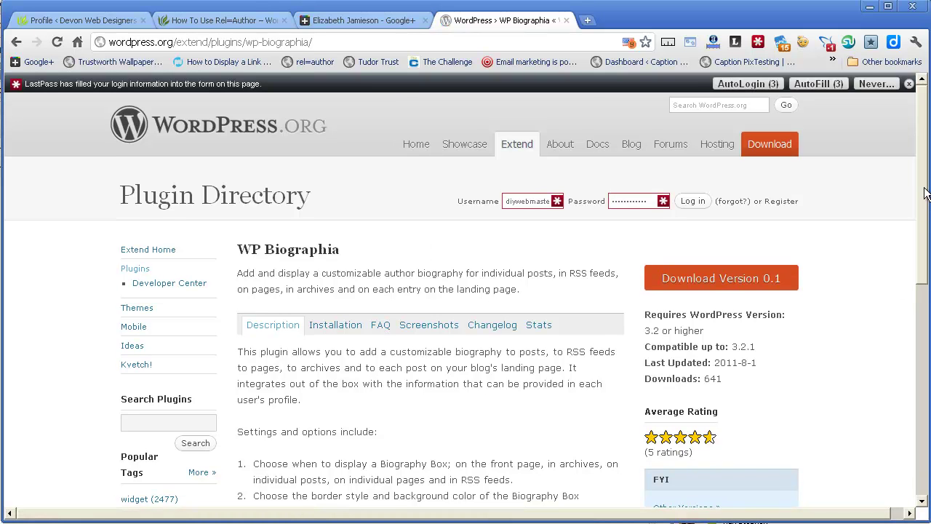
mouse_move(925, 192)
mouse_down()
mouse_move(927, 269)
mouse_move(927, 204)
mouse_up()
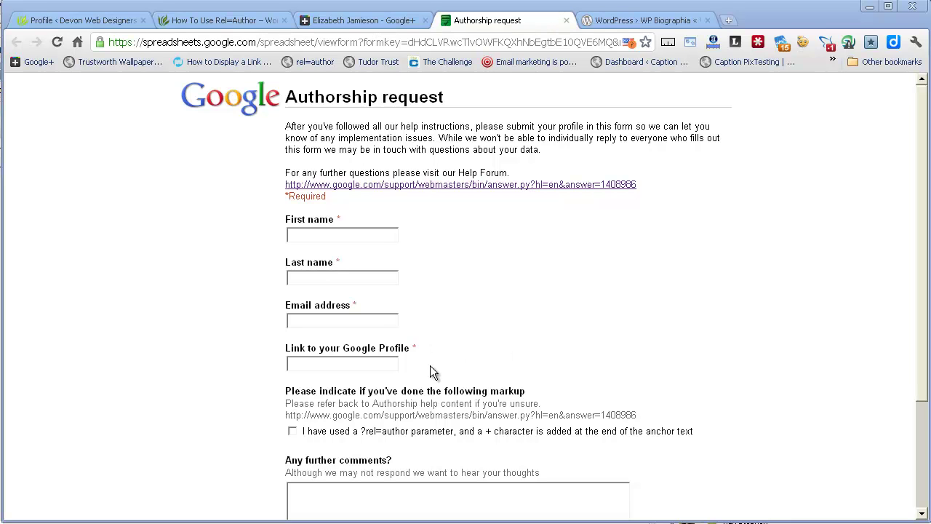
- Review Google's Authorship request form, from the Google Profile link field and ?rel=author markup checkbox down to the comments and submission area
click(289, 364)
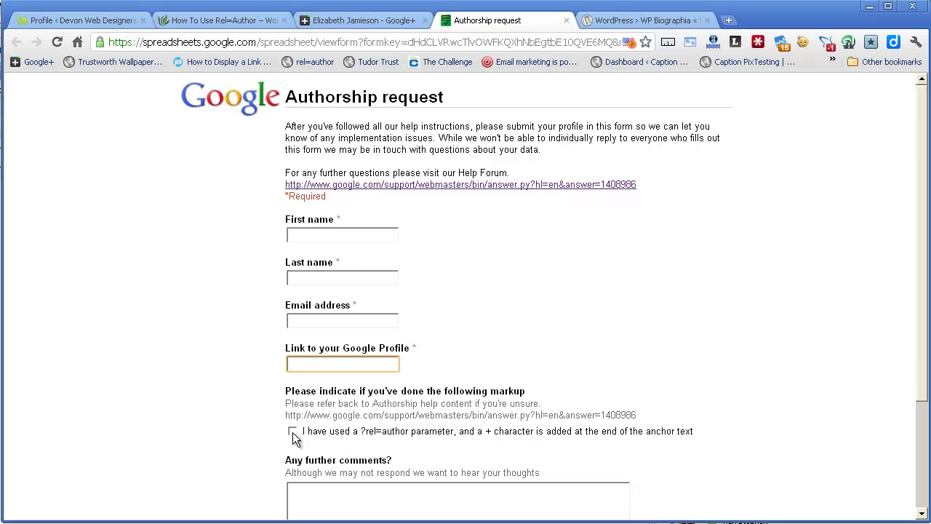
scroll(313, 439, down, 1)
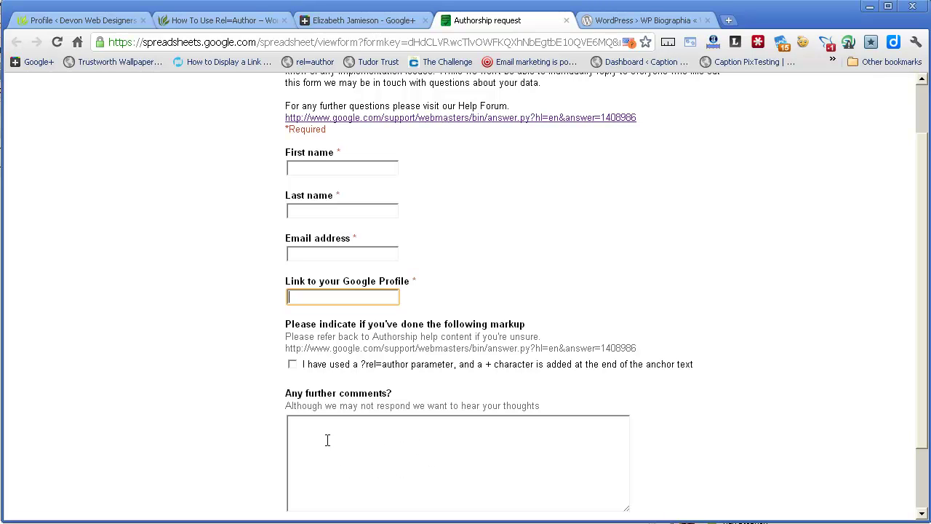
scroll(925, 426, down, 2)
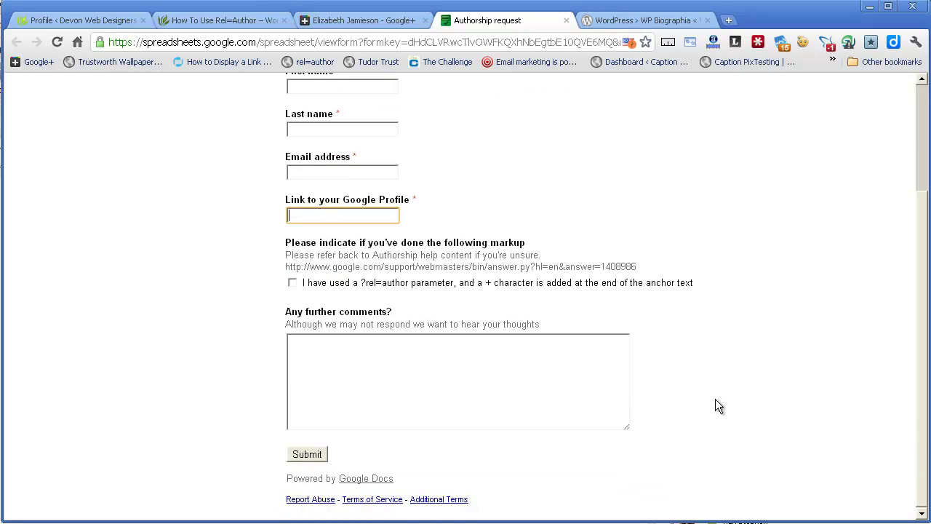
scroll(925, 444, up, 2)
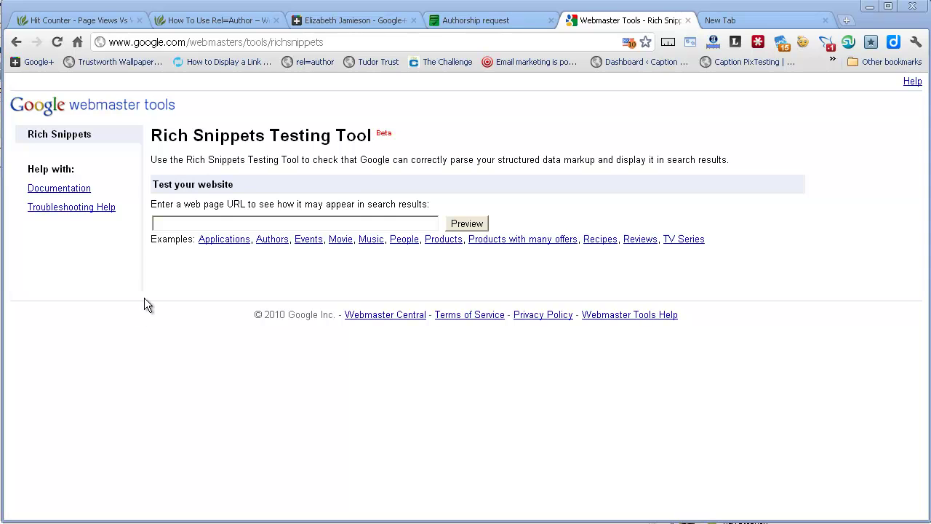
right_click(158, 224)
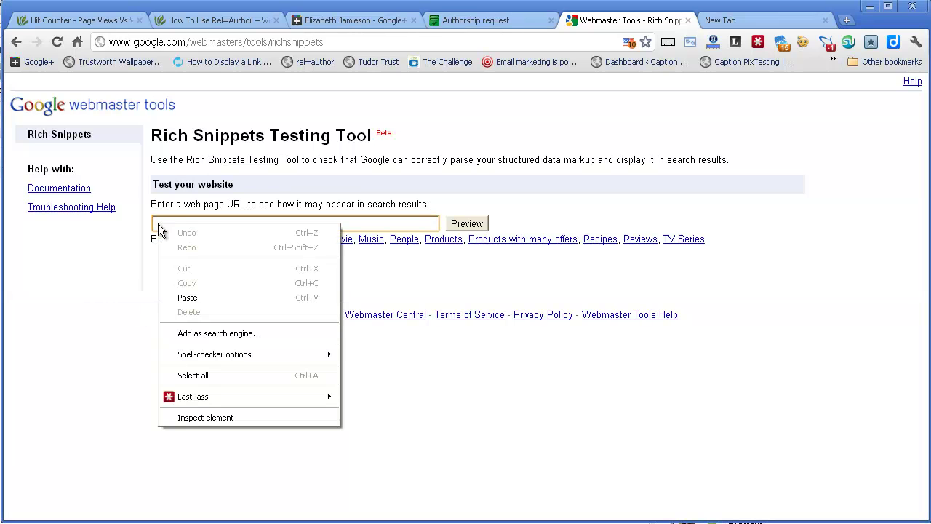
click(187, 297)
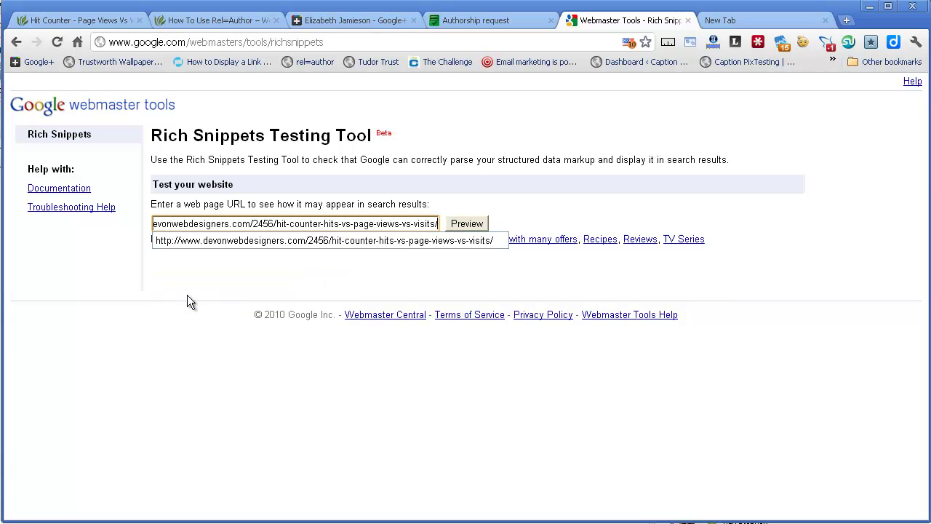
drag(206, 224, 121, 217)
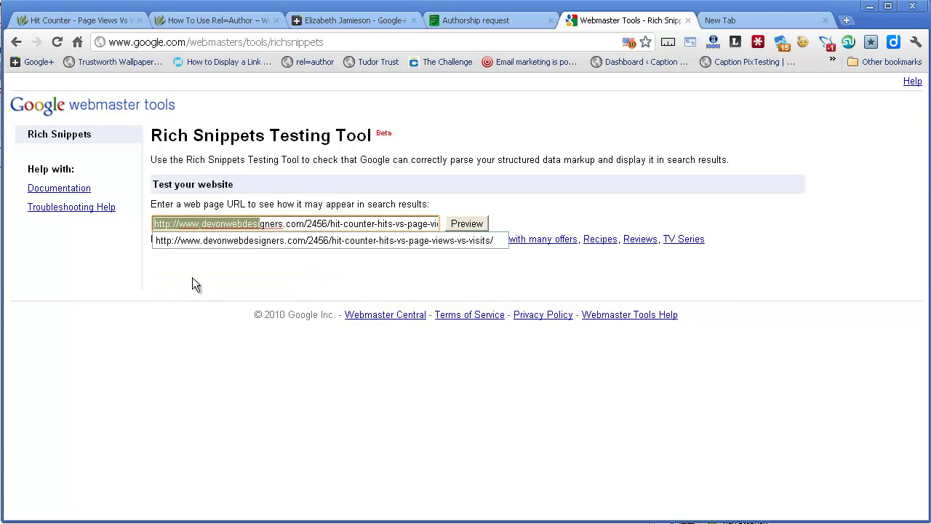
click(192, 277)
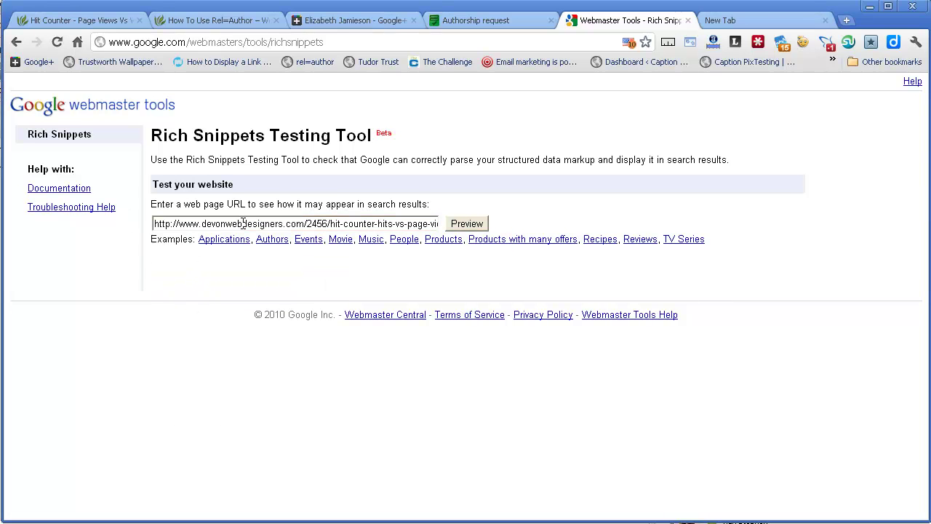
click(474, 228)
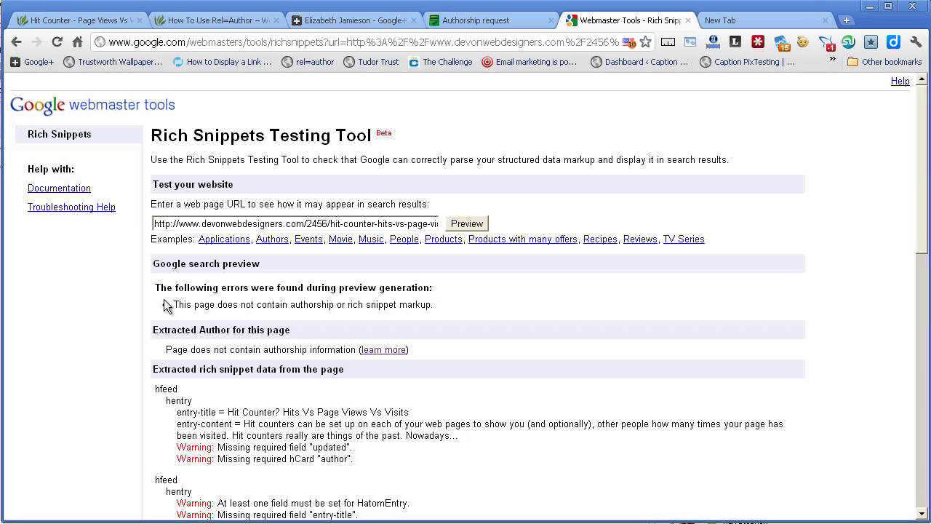
drag(255, 291, 372, 290)
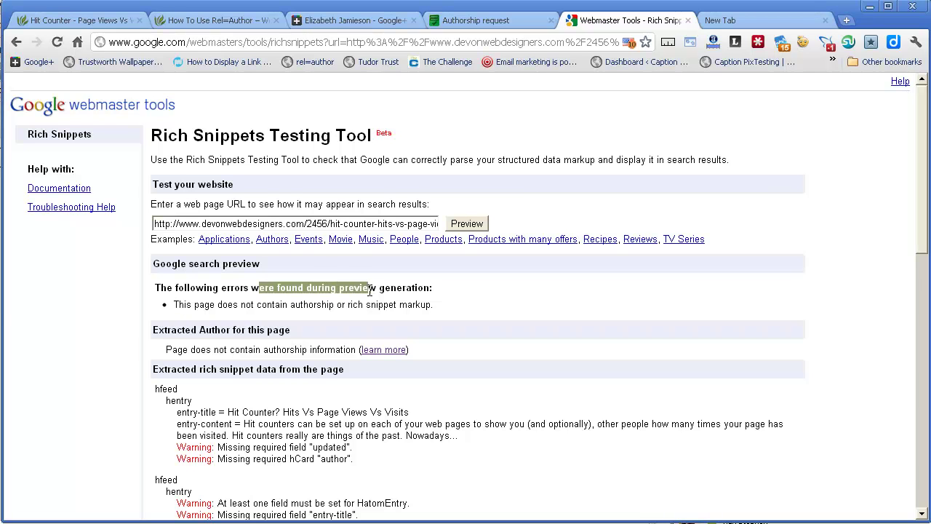
drag(184, 305, 429, 306)
click(382, 313)
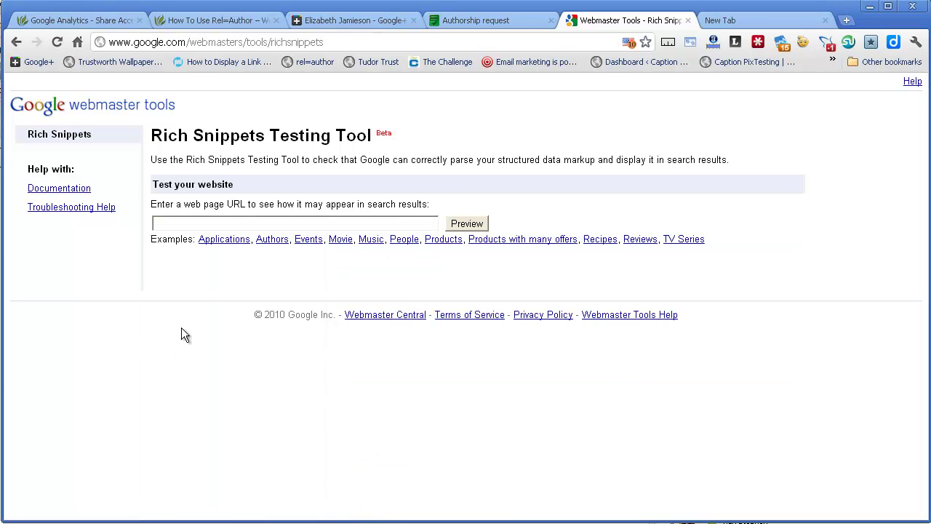
- Paste the copied Google Analytics sharing post address into the Rich Snippets Testing Tool and generate its preview
right_click(162, 224)
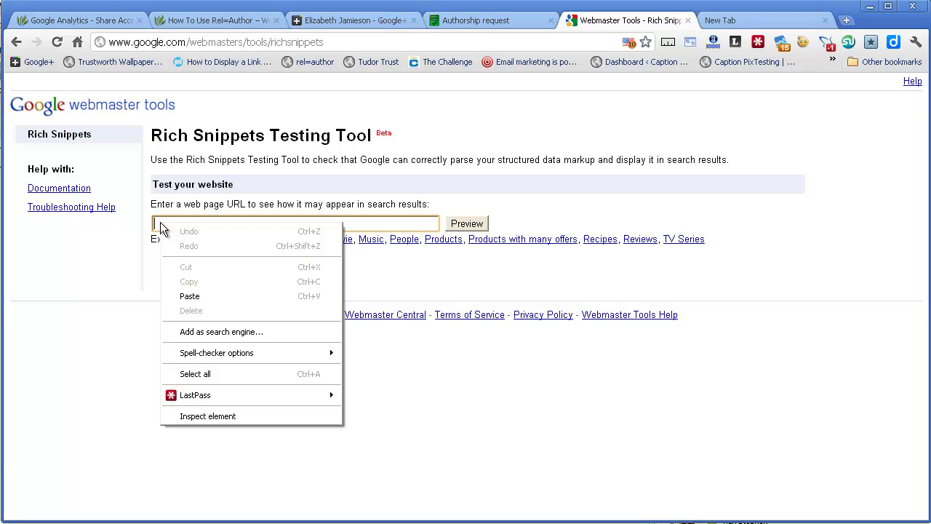
click(203, 298)
click(466, 224)
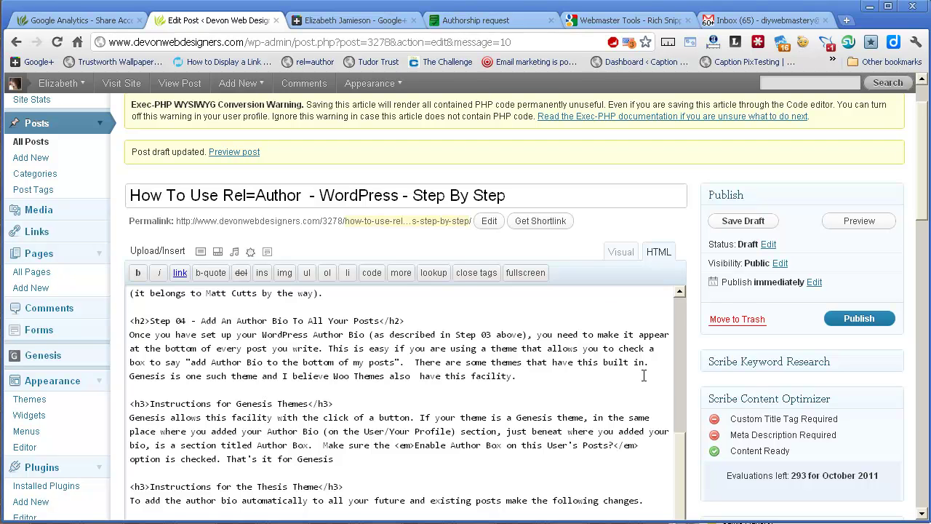
- Go to the end of the "How To Use Rel=Author" post's HTML and place the cursor after the final </div>
scroll(678, 440, down, 2)
scroll(919, 206, down, 2)
drag(679, 353, 682, 456)
scroll(922, 249, down, 2)
scroll(675, 324, down, 1)
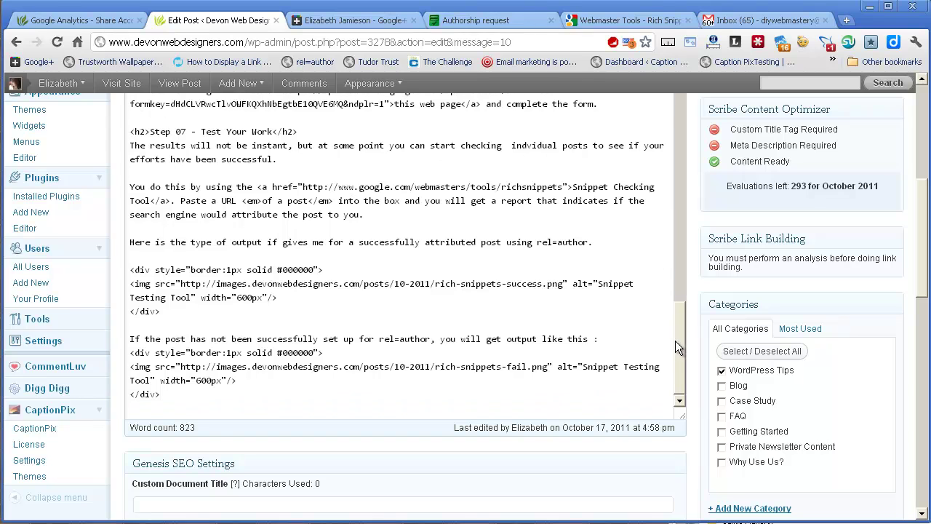
click(174, 394)
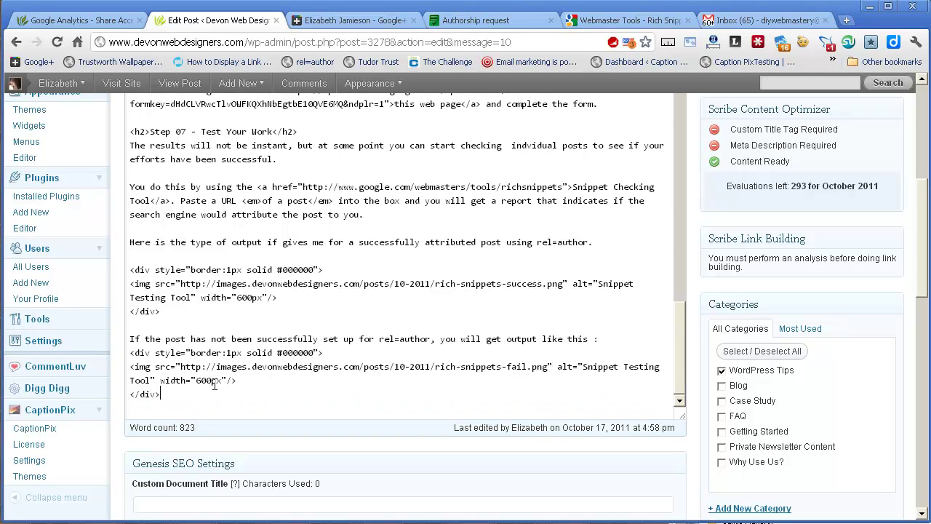